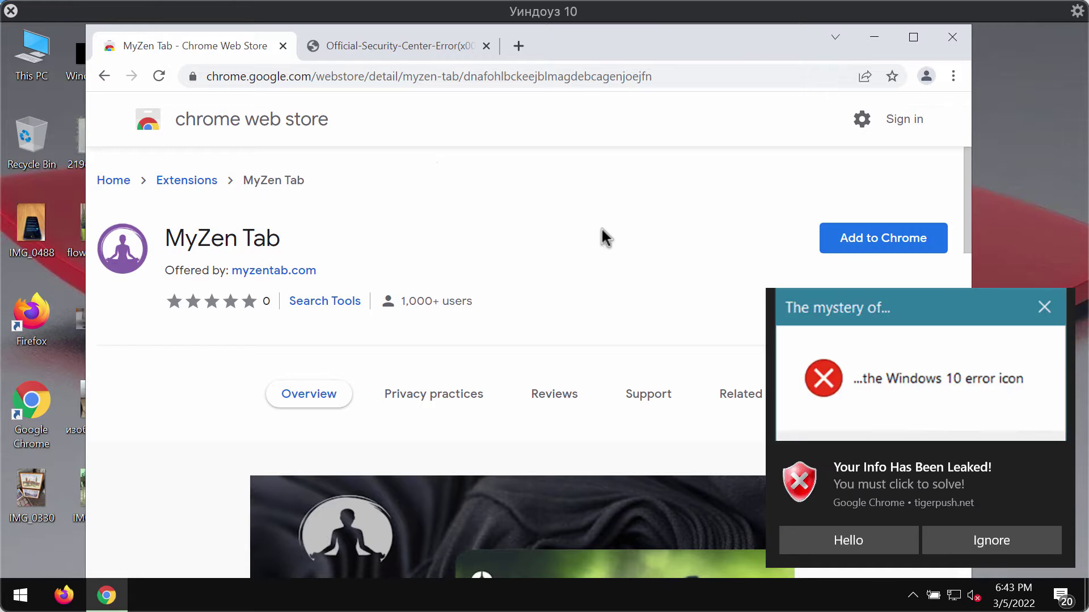
- Dismiss the scam pop-up tabs and return to the MyZen Tab store listing
click(988, 428)
click(229, 48)
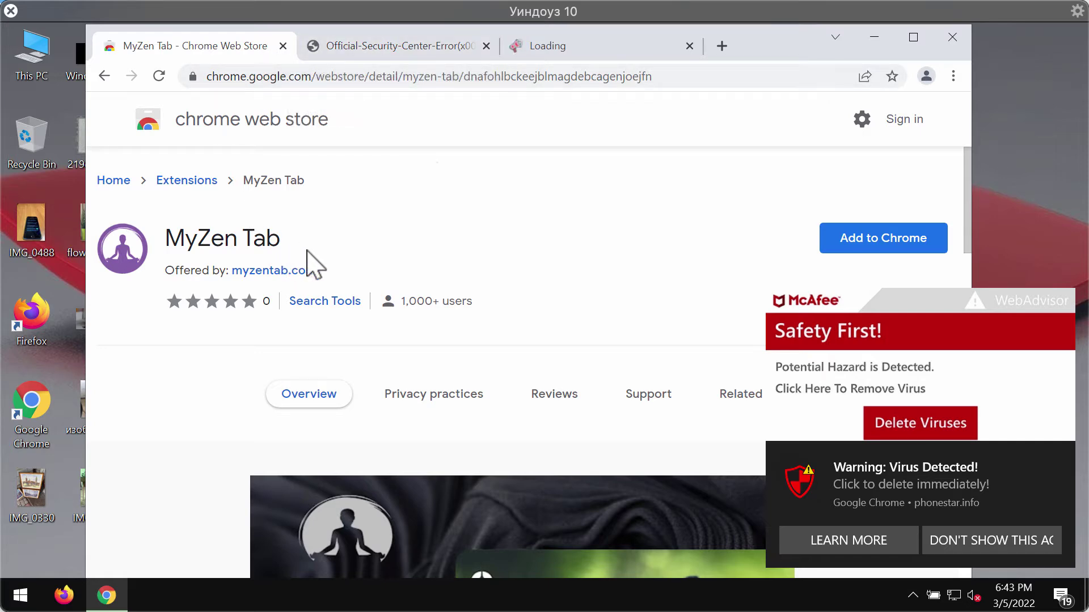
click(533, 47)
click(431, 48)
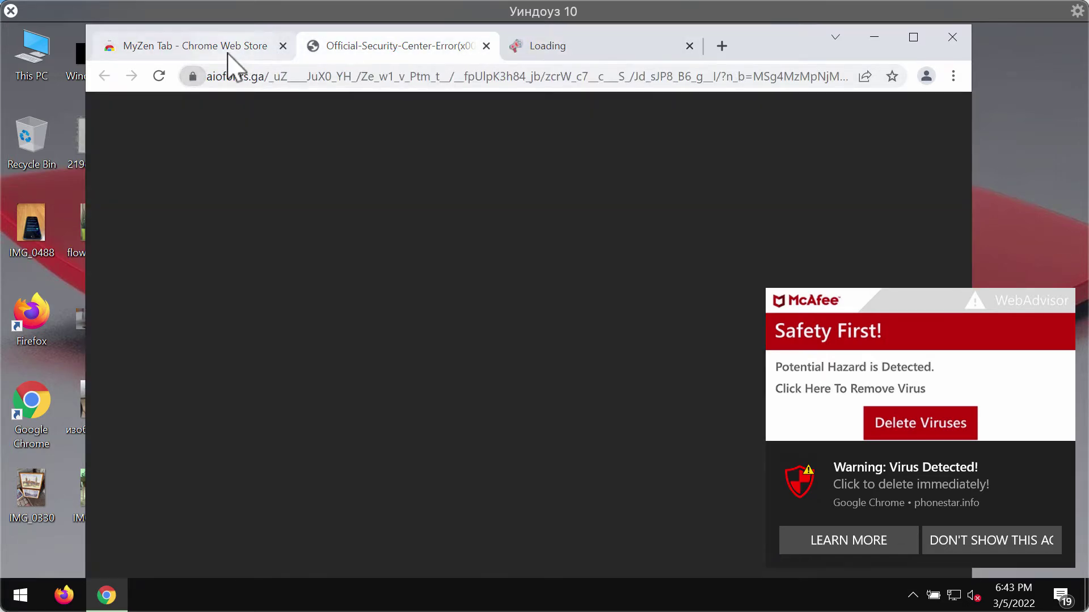
click(227, 53)
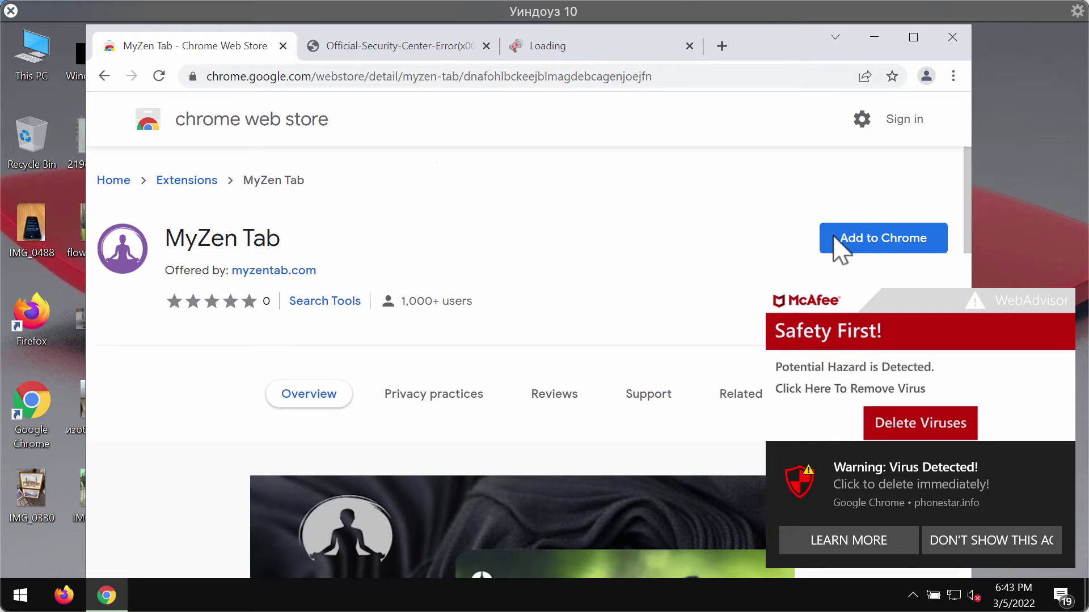
- Add the MyZen Tab extension to Chrome and confirm with Add extension
drag(760, 54, 600, 52)
click(719, 245)
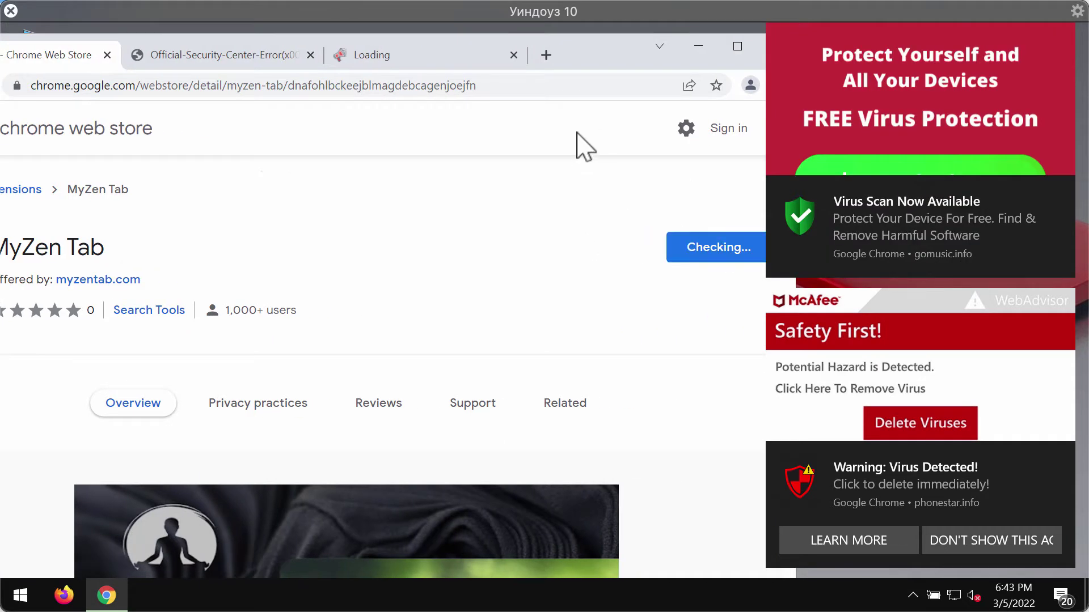
click(397, 271)
drag(624, 61, 699, 63)
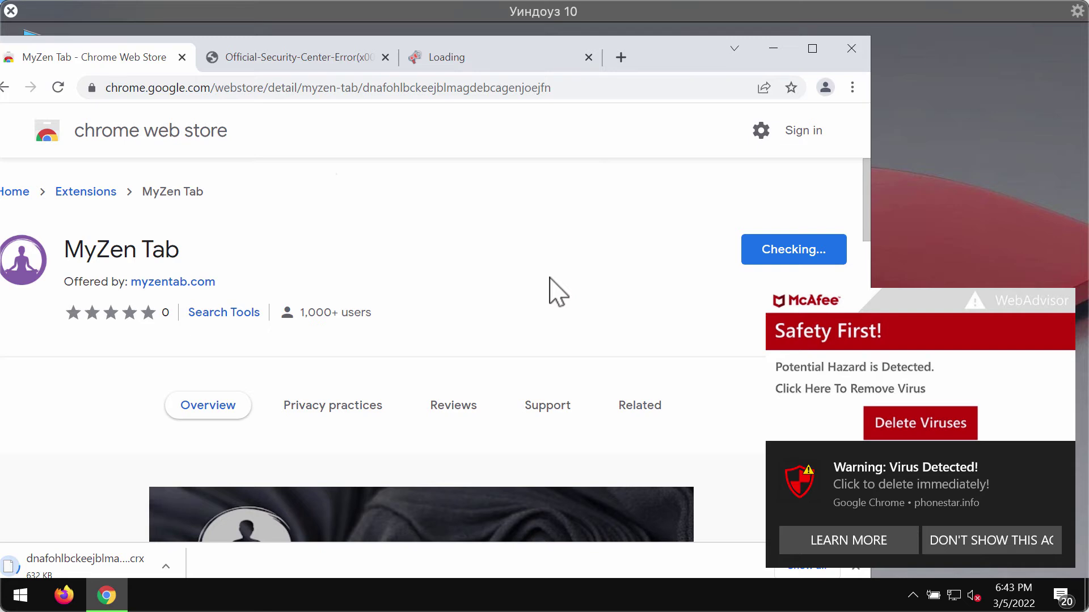
drag(695, 64, 726, 53)
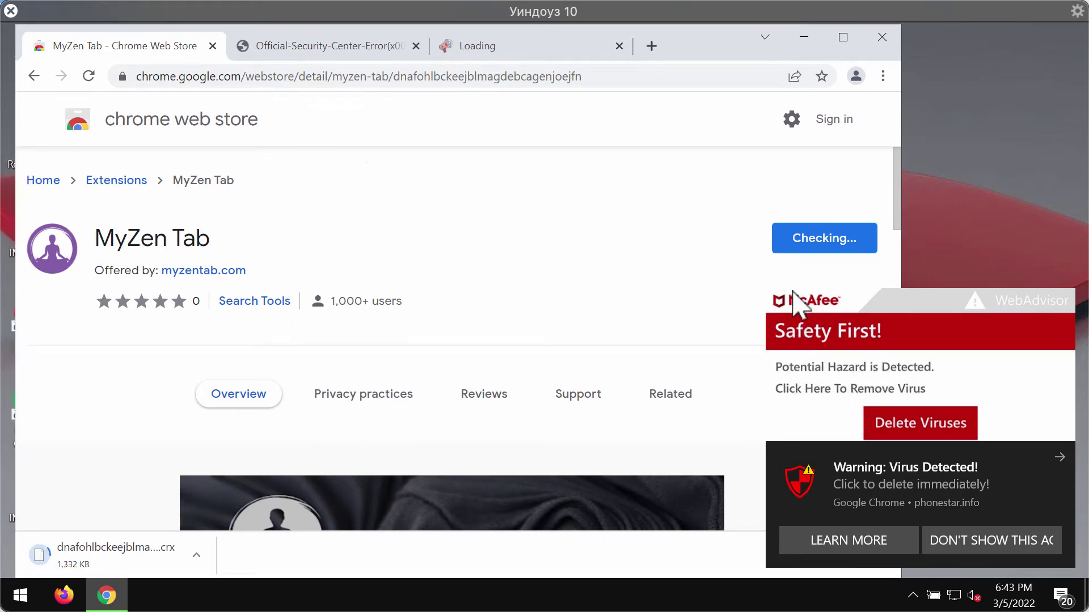
drag(704, 42, 715, 40)
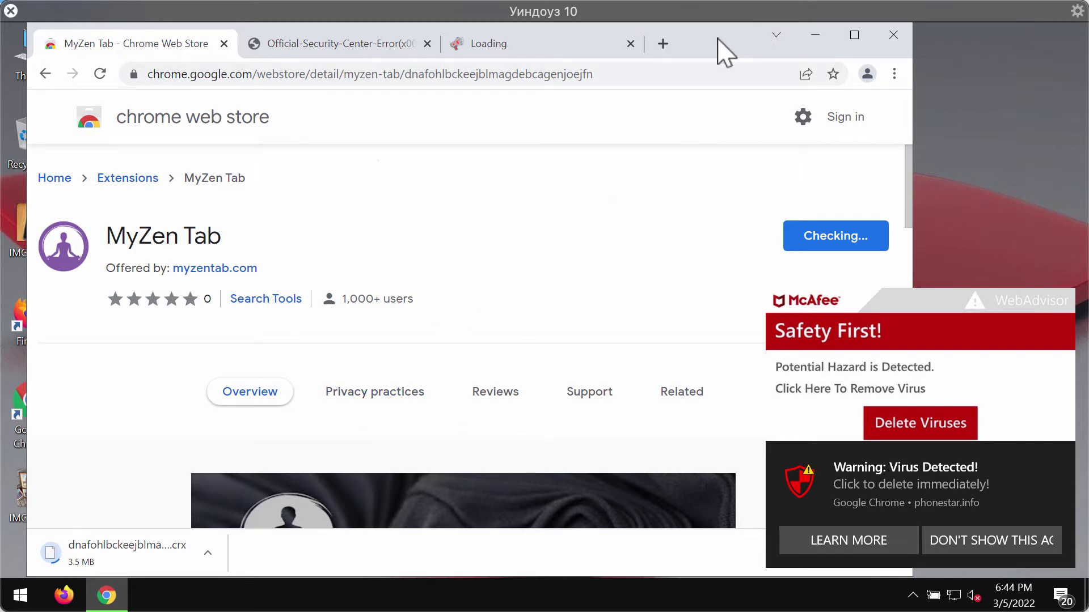
- Go to Chrome's Extensions page through the main menu's More tools submenu
drag(717, 42, 665, 52)
click(830, 83)
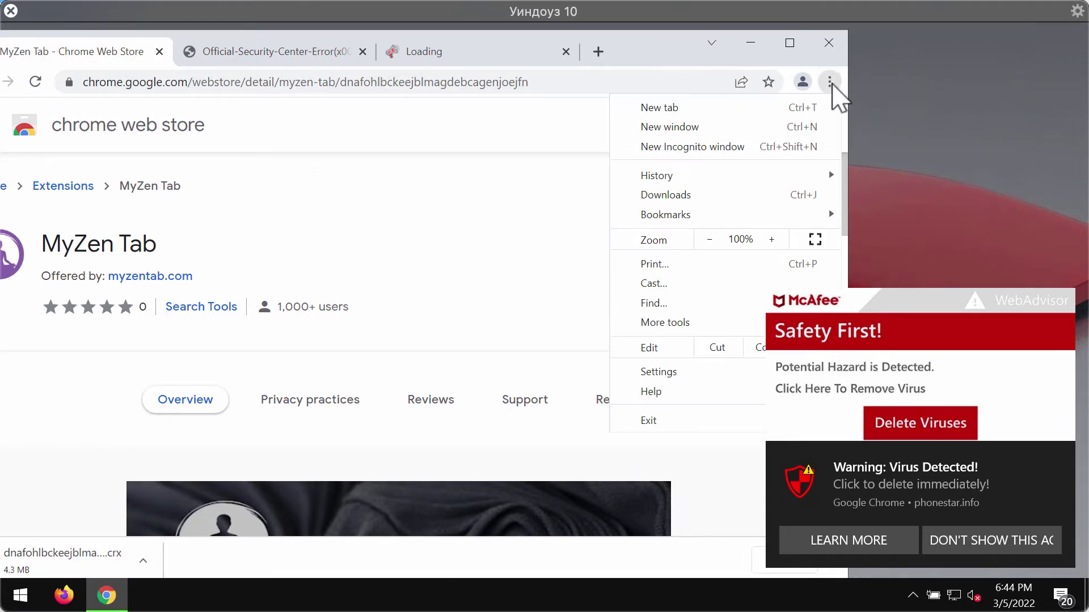
drag(672, 52, 624, 57)
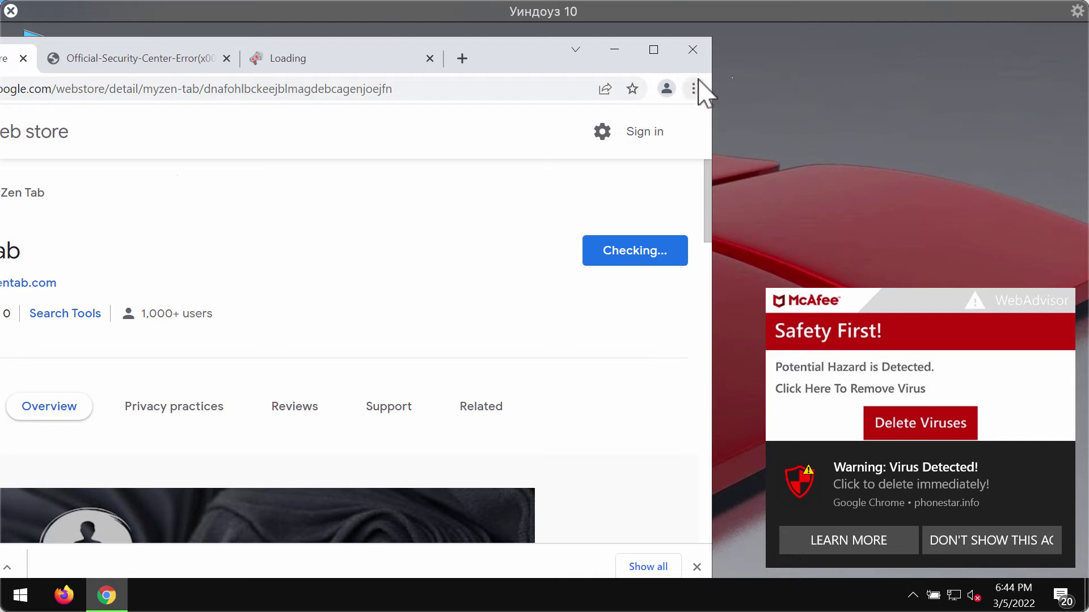
drag(516, 59, 687, 56)
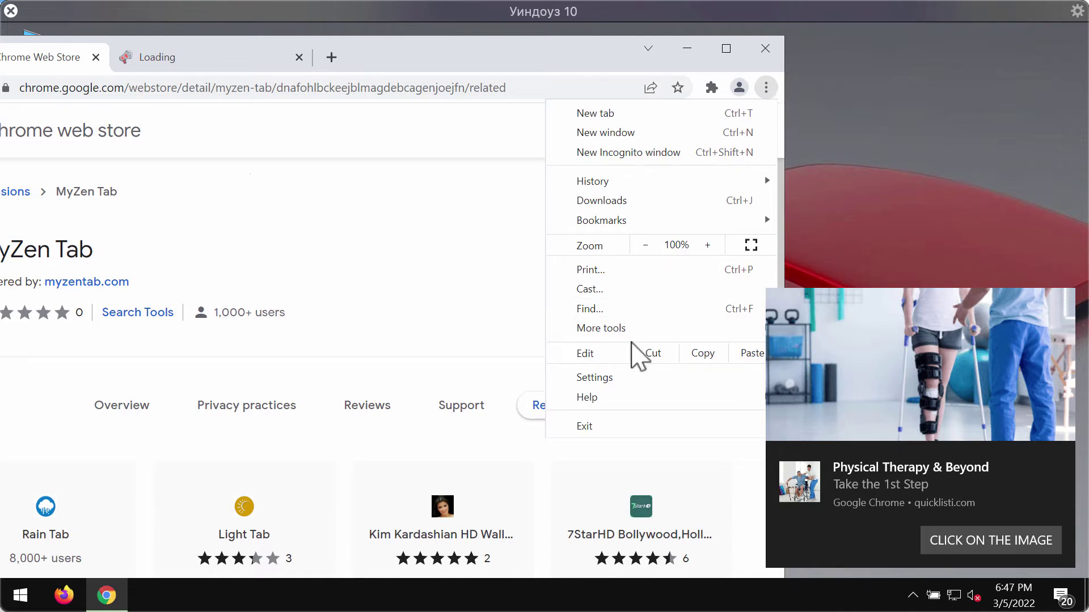
click(488, 57)
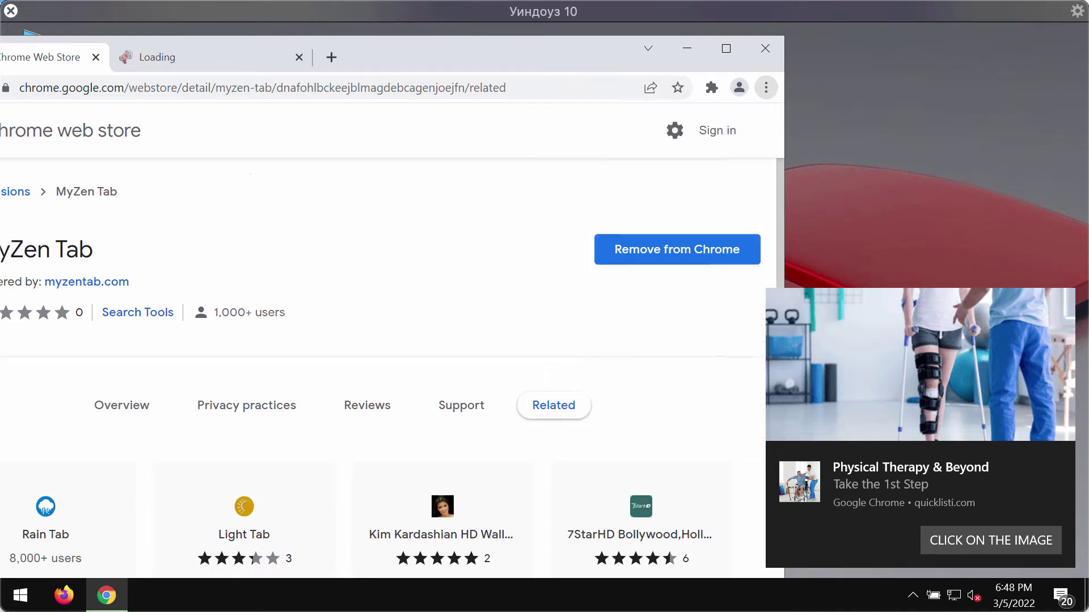
drag(487, 57, 330, 48)
click(606, 79)
mouse_move(556, 320)
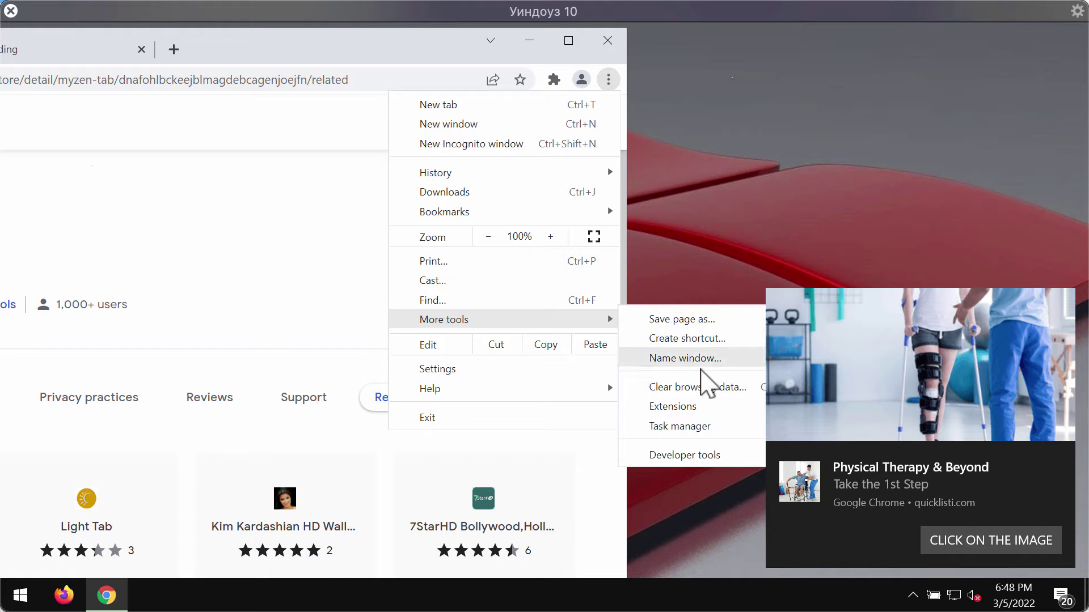
click(698, 405)
drag(451, 39, 782, 33)
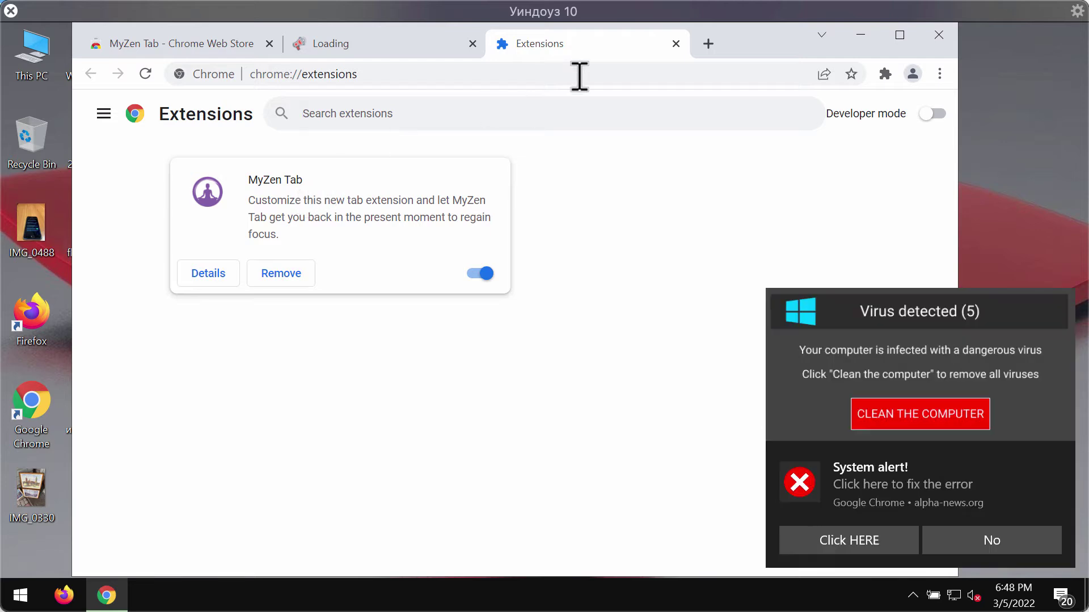
- Open a new tab and choose Keep it to keep MyZen Tab's new tab page
click(710, 45)
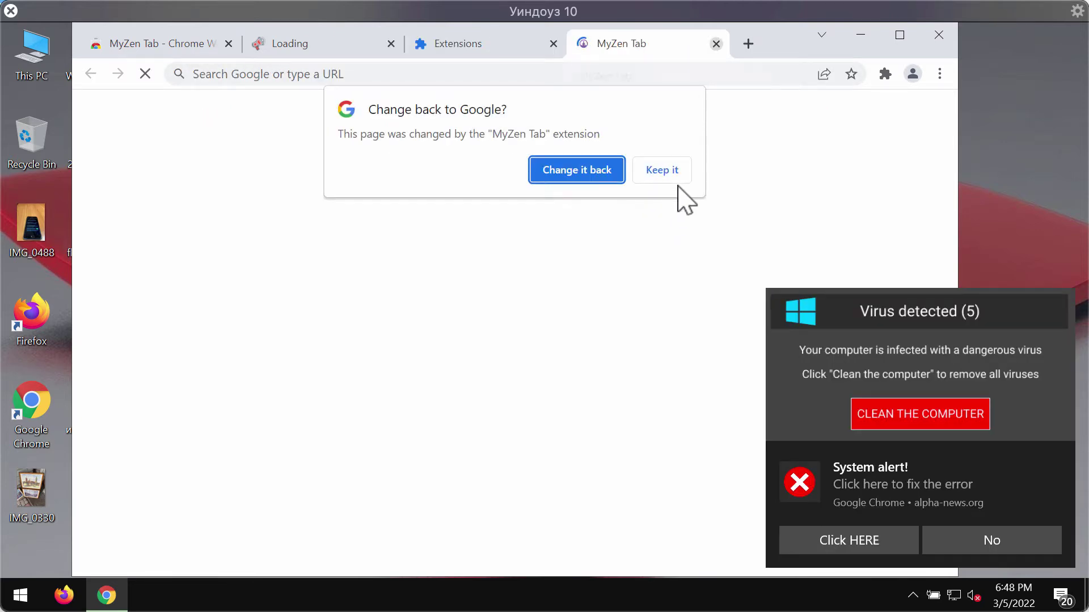
click(664, 170)
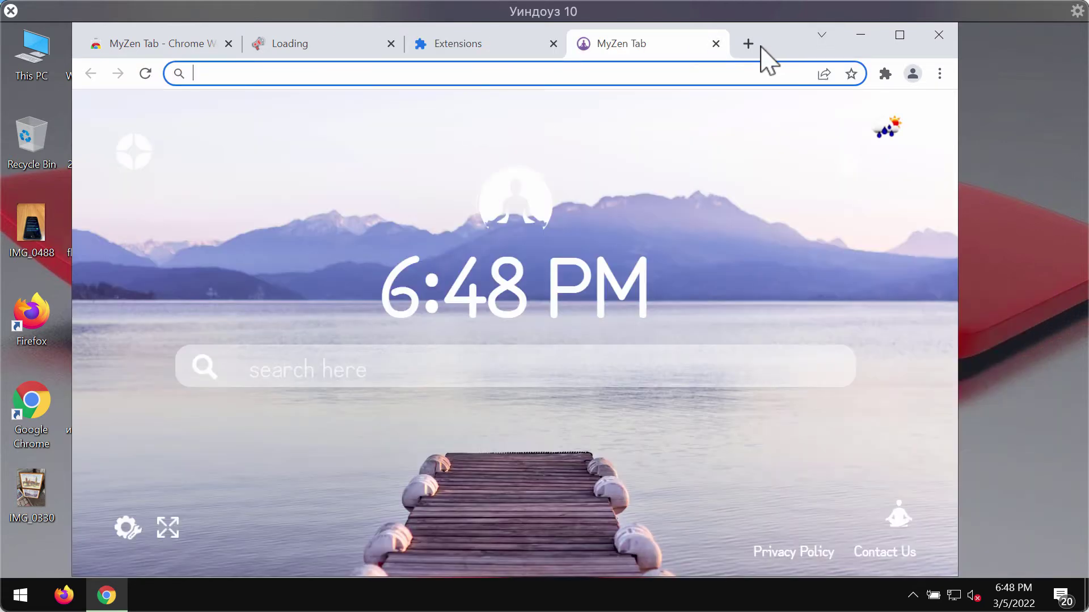
click(748, 44)
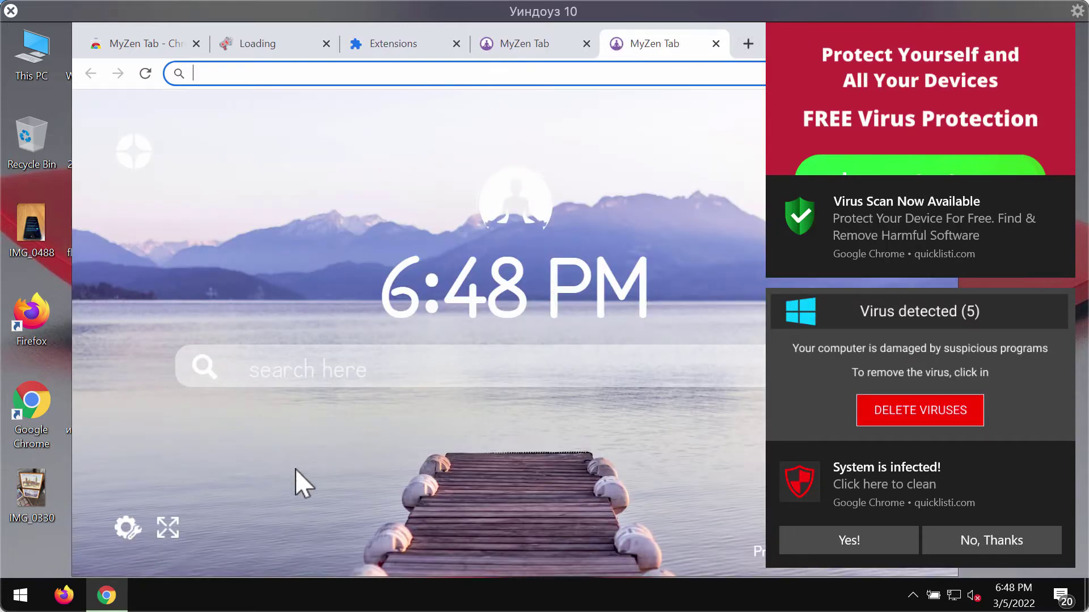
- Search 'car' from the MyZen Tab search box, then close the Google results tab
drag(360, 31, 241, 84)
click(419, 423)
text(ca)
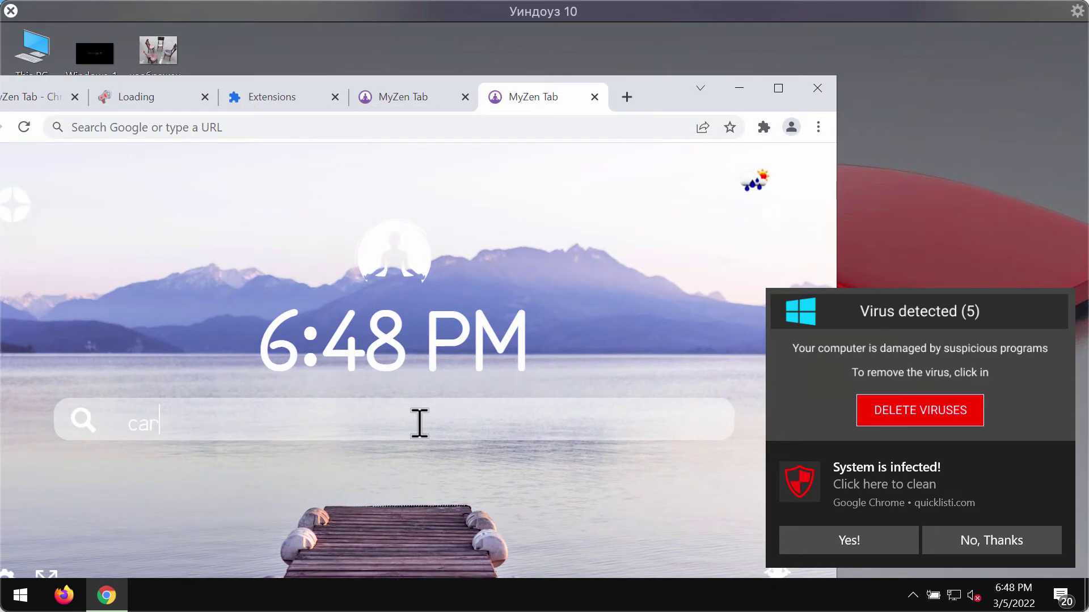
text(r)
key(Return)
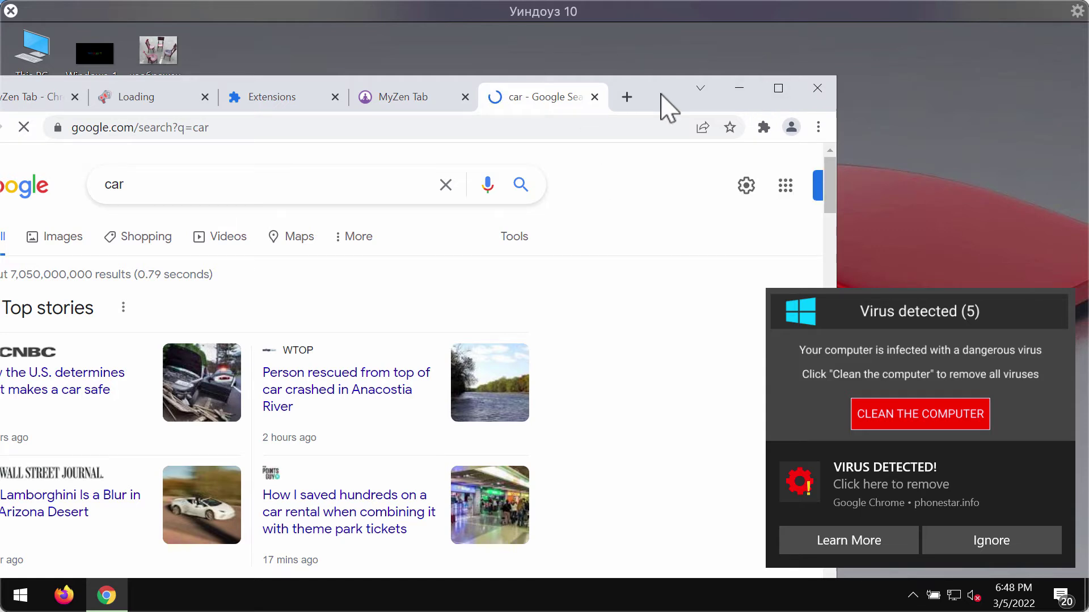
click(594, 97)
drag(653, 92, 675, 79)
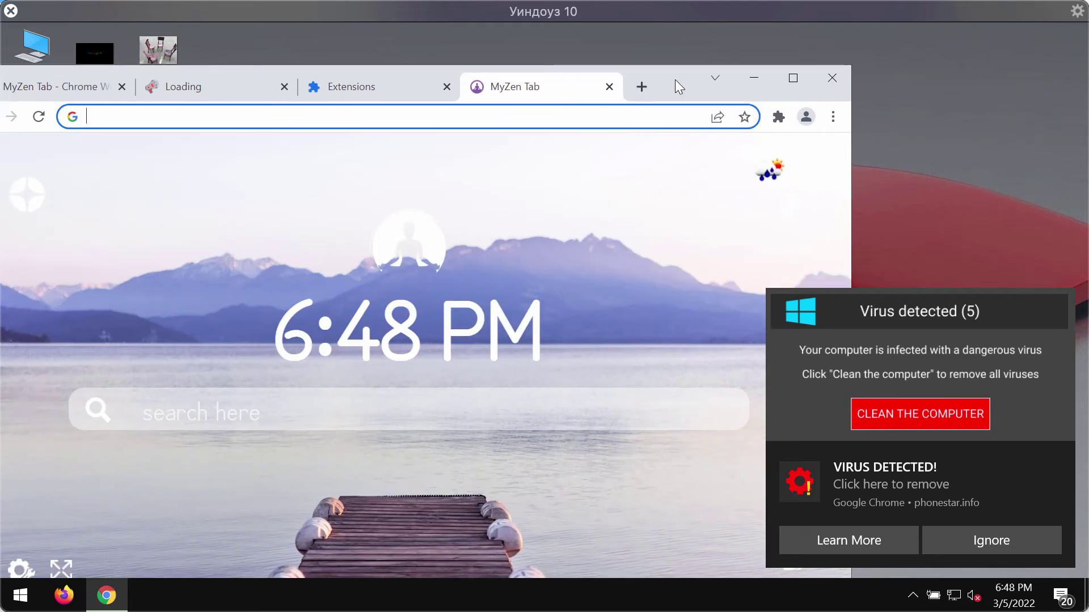
- On the Extensions page, switch MyZen Tab off and remove it from Chrome
click(409, 108)
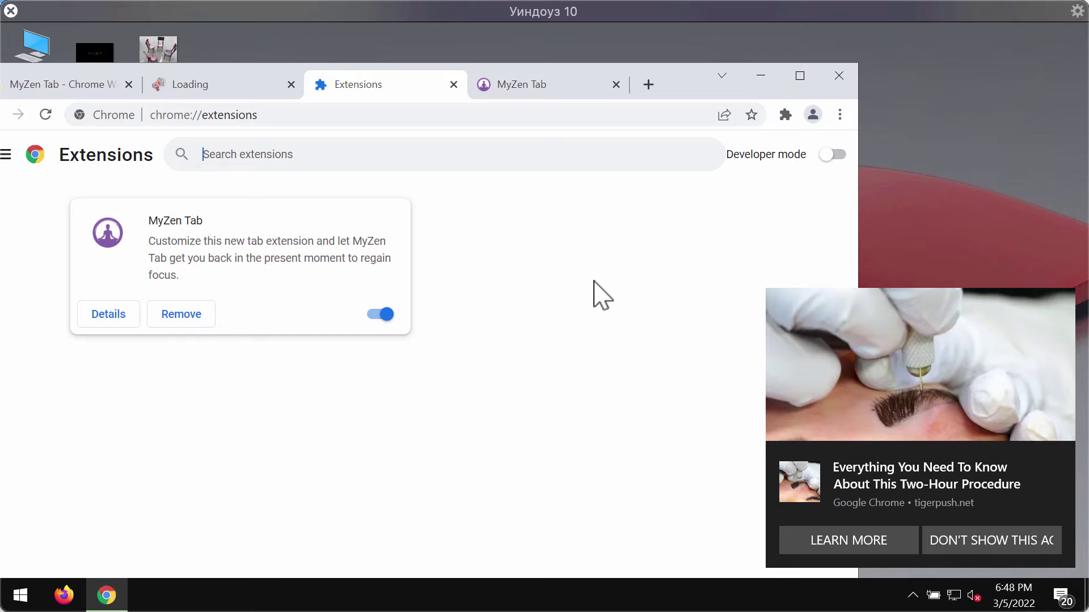
click(840, 115)
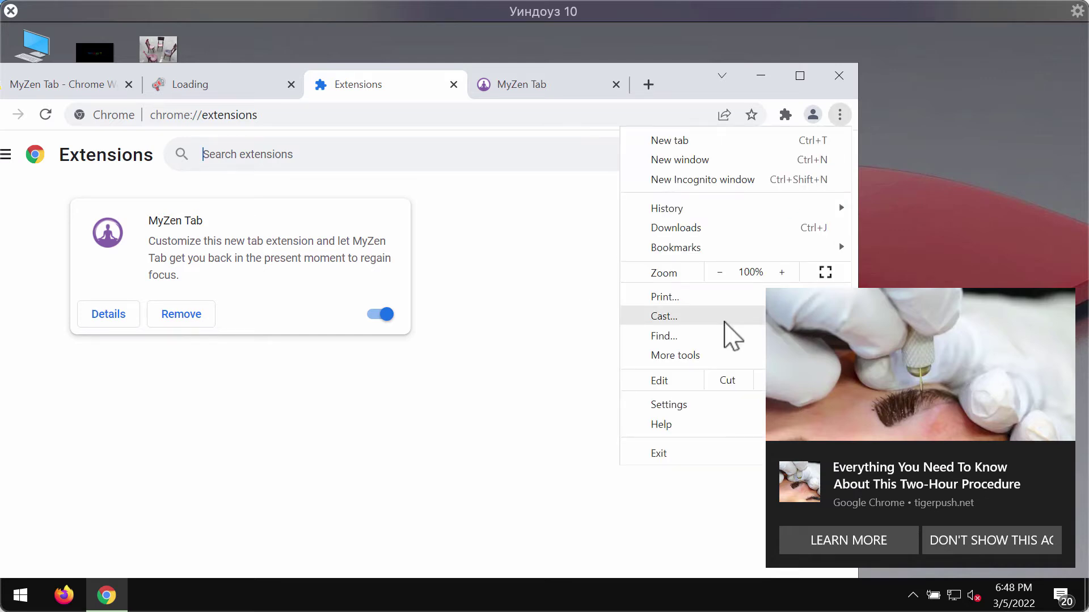
click(396, 518)
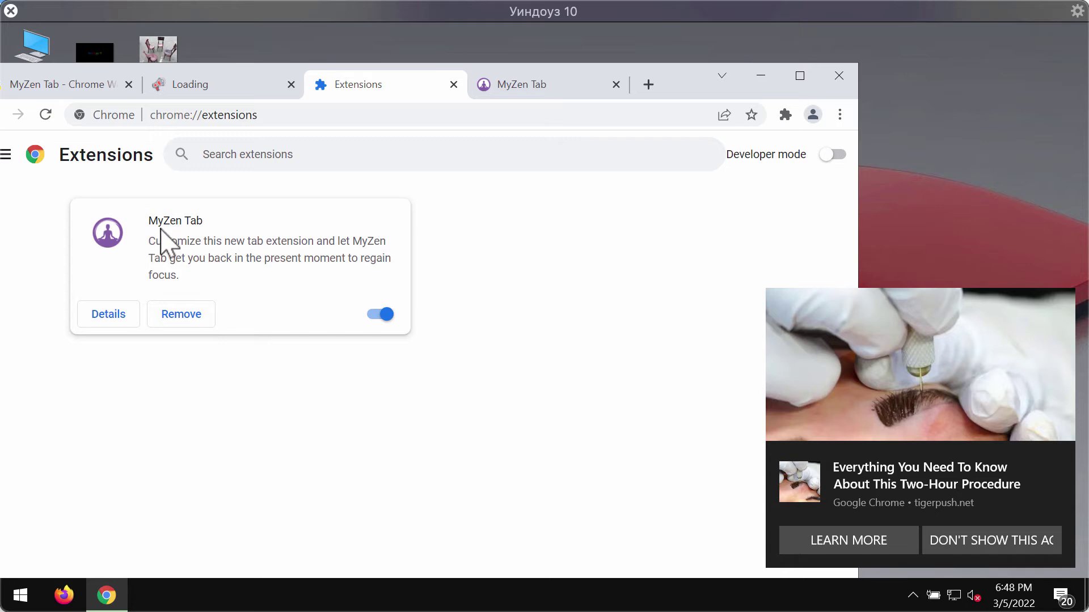
click(364, 313)
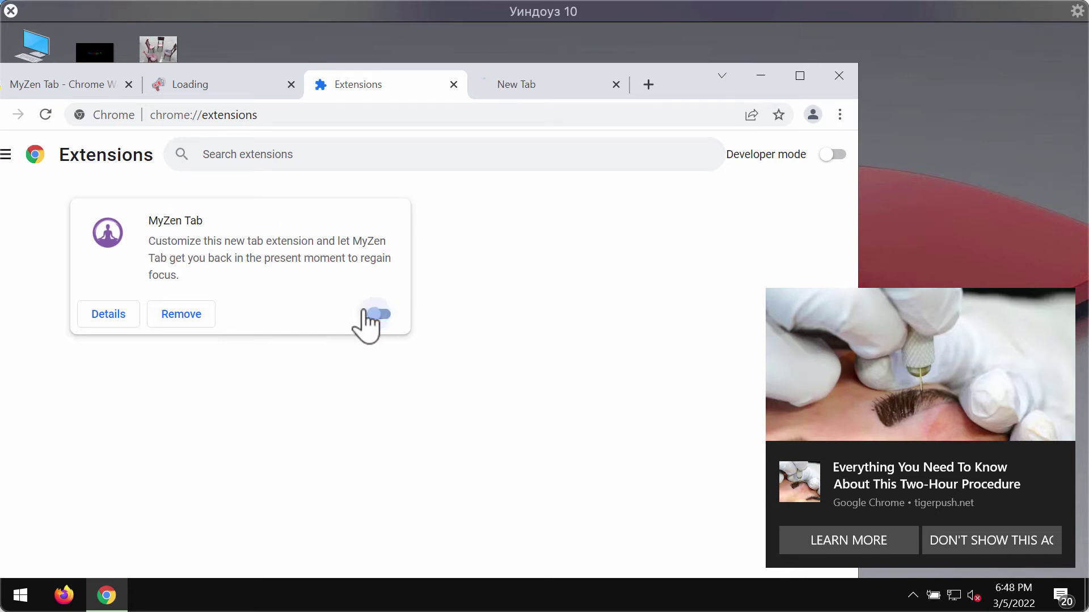
click(173, 317)
click(486, 242)
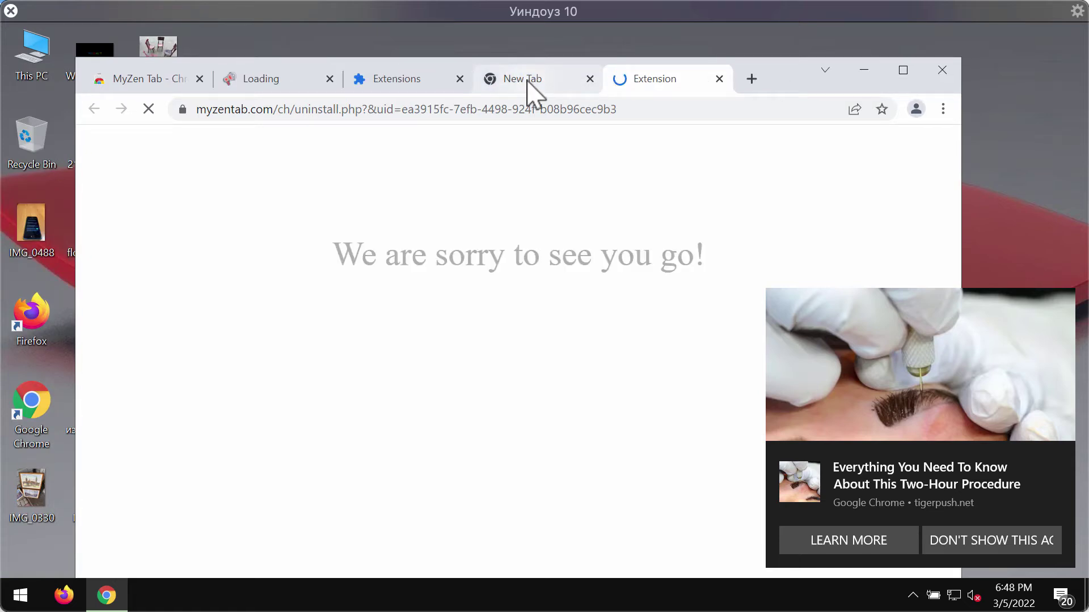
- Close the leftover new tab and the myzentab.com uninstall page
click(584, 81)
click(590, 79)
click(602, 79)
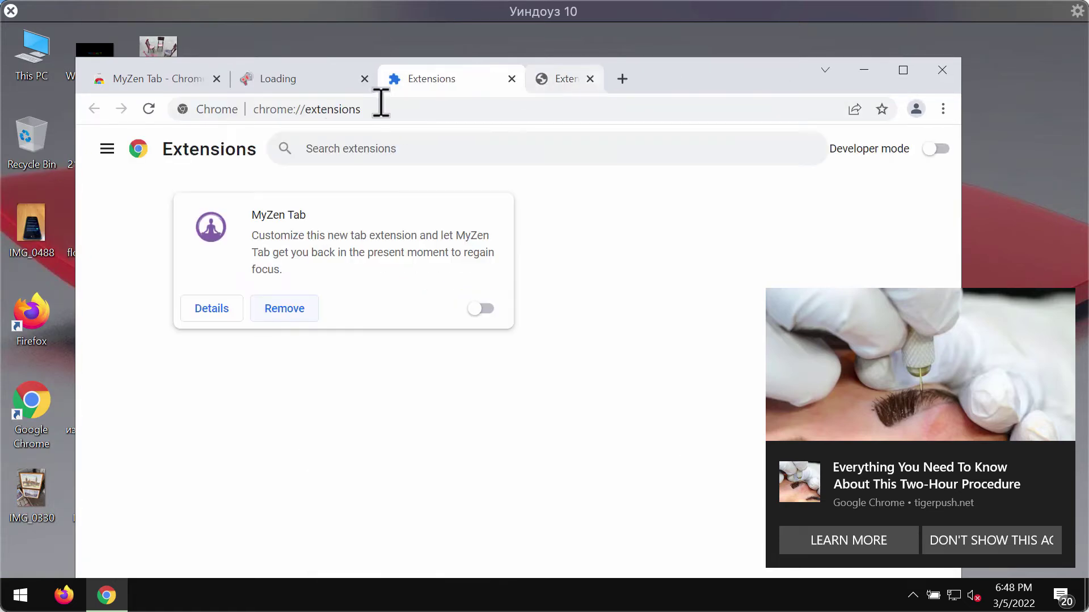
- Go to combocleaner.com and download Combo Cleaner for Windows
click(388, 110)
text(combocleaner.com)
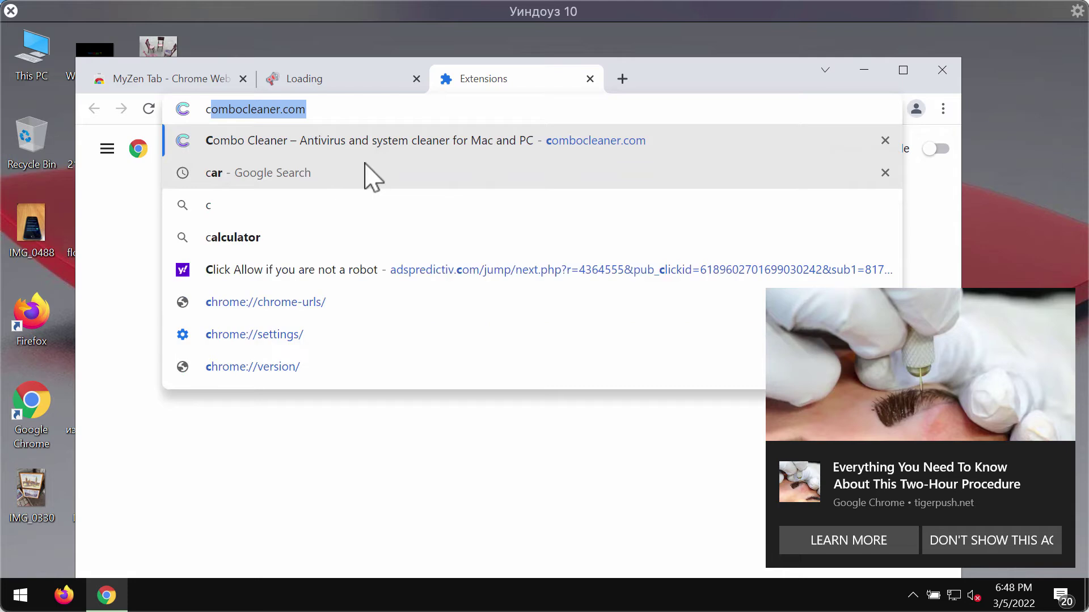
click(396, 151)
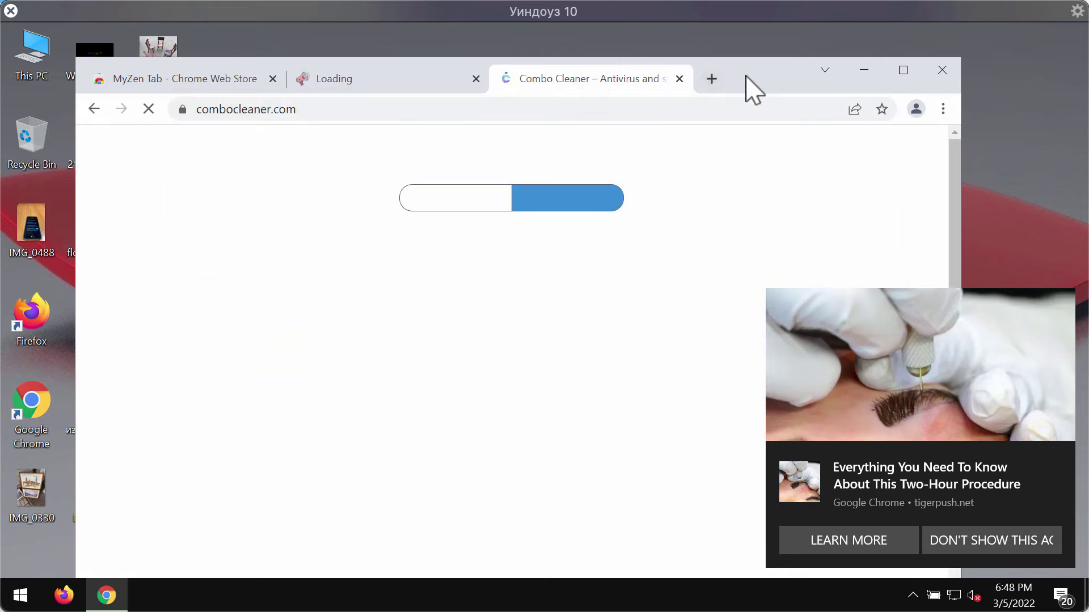
drag(758, 77, 733, 68)
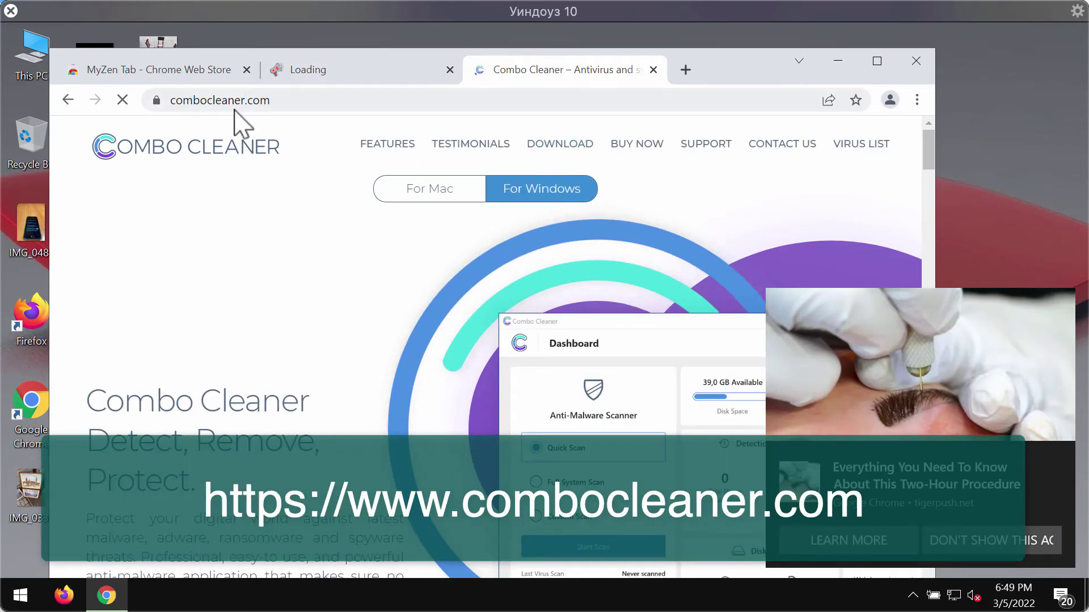
click(266, 101)
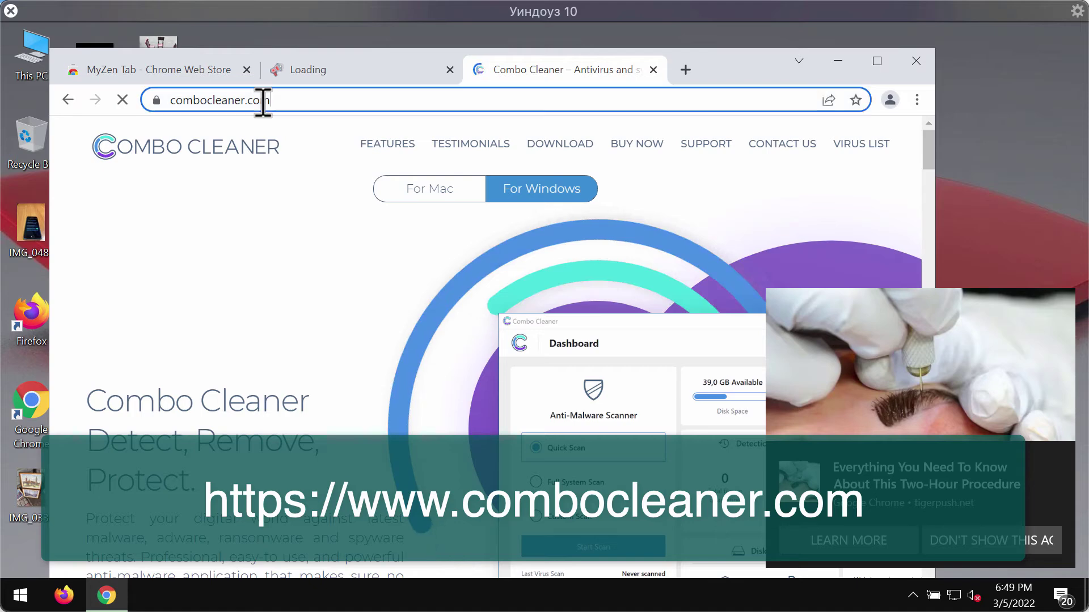
click(409, 97)
scroll(283, 369, down, 4)
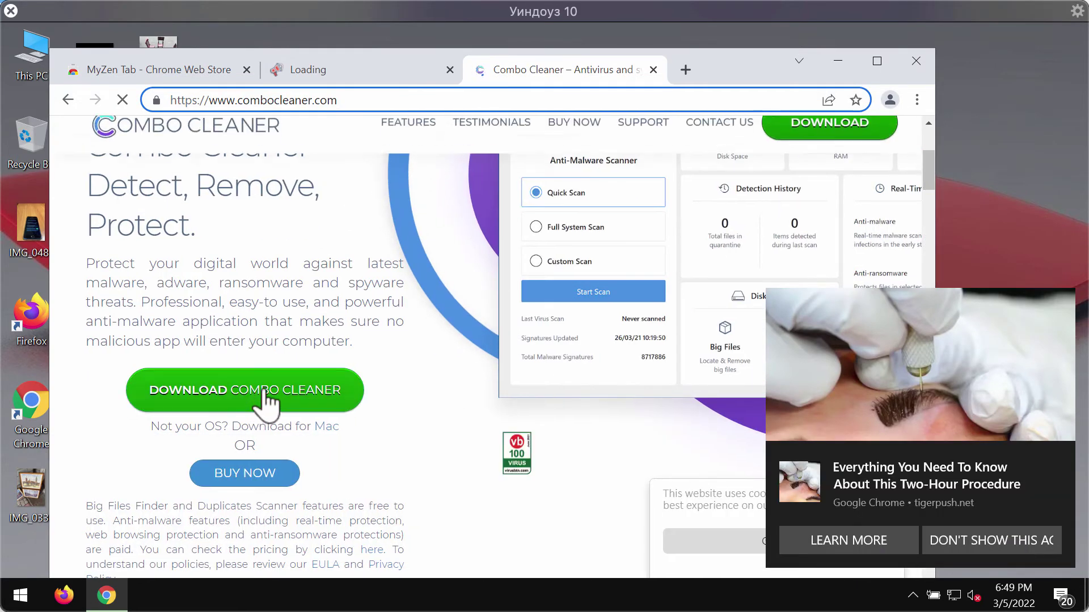
click(838, 60)
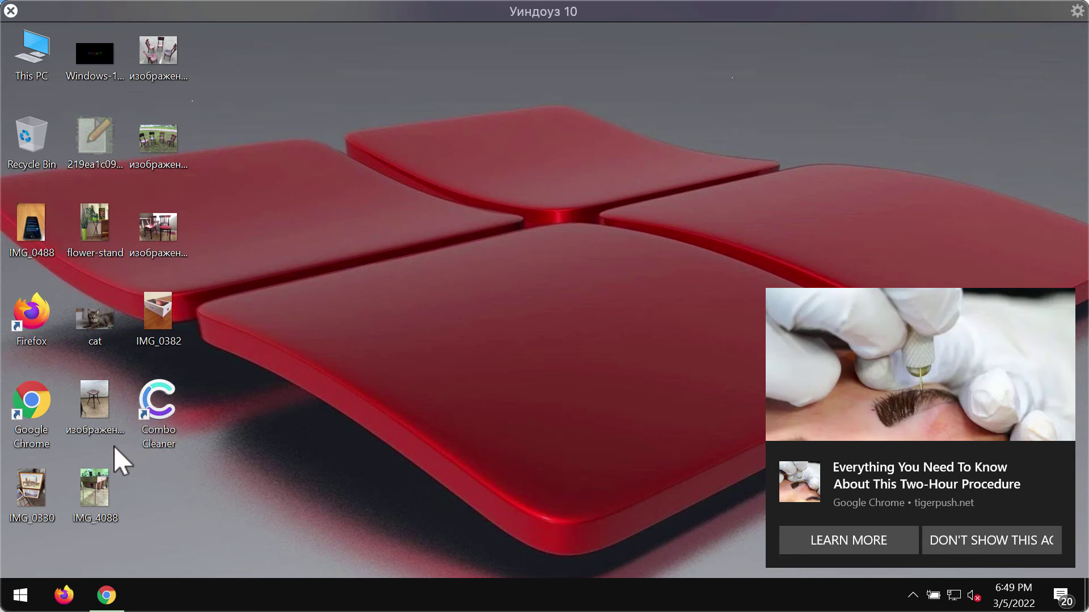
- Launch Combo Cleaner from its desktop shortcut
double_click(160, 401)
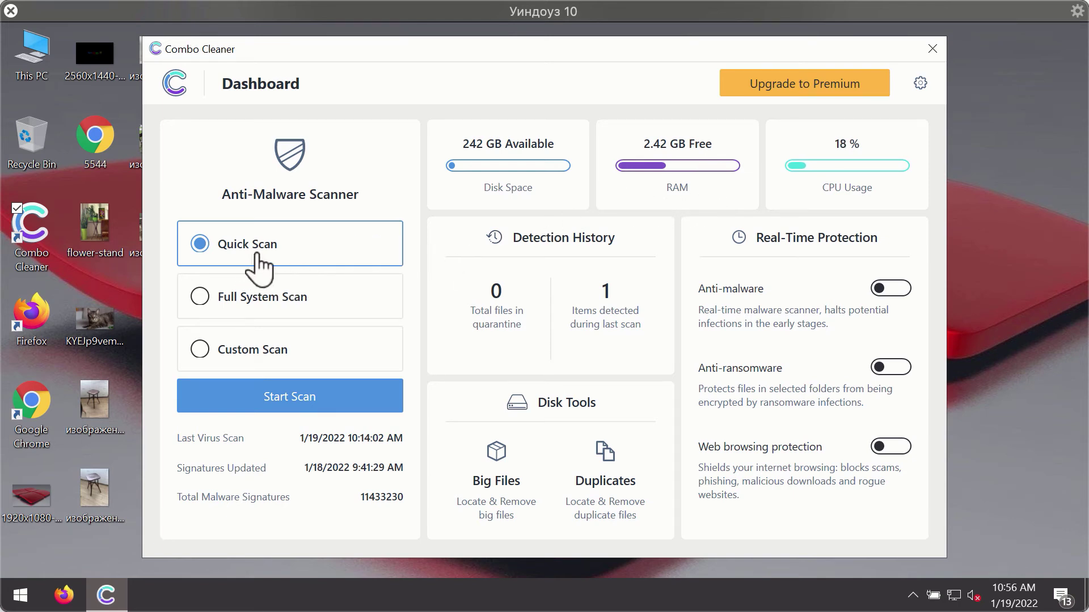
- Start a Quick Scan from the Combo Cleaner dashboard
click(327, 402)
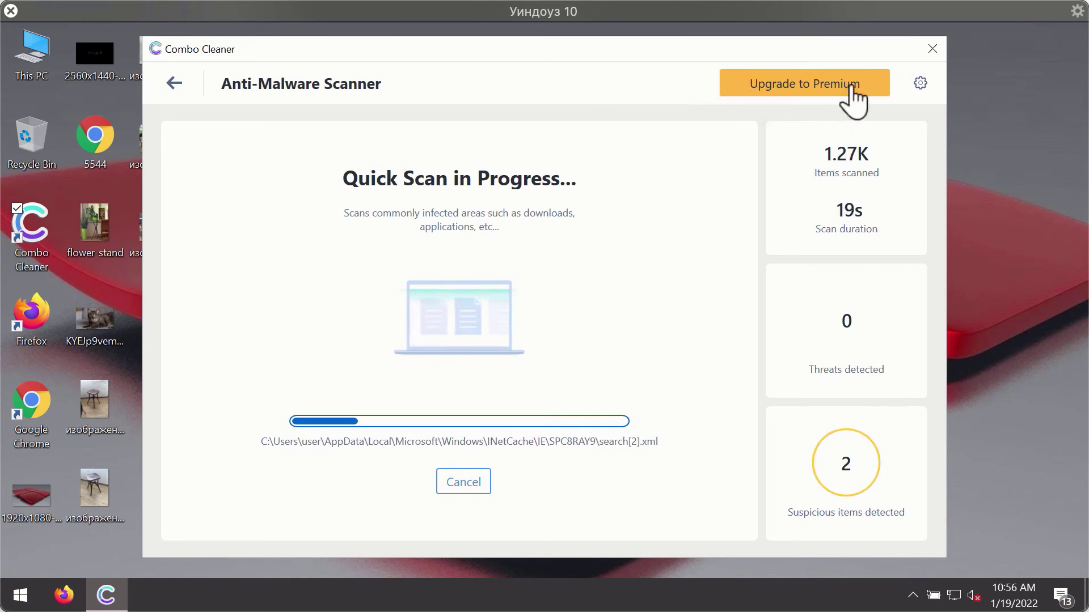
click(922, 85)
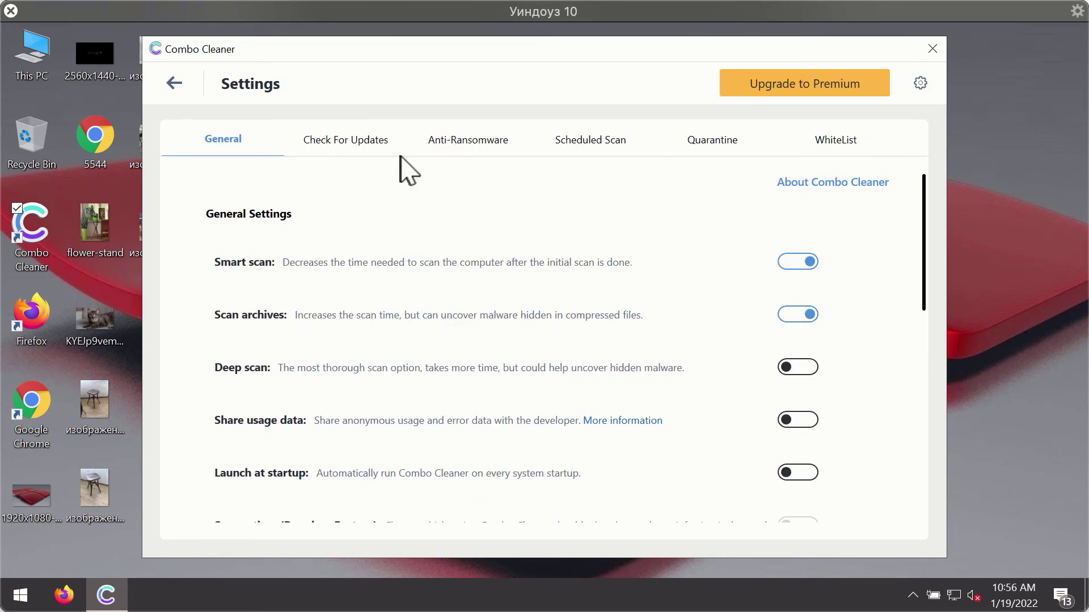
click(460, 140)
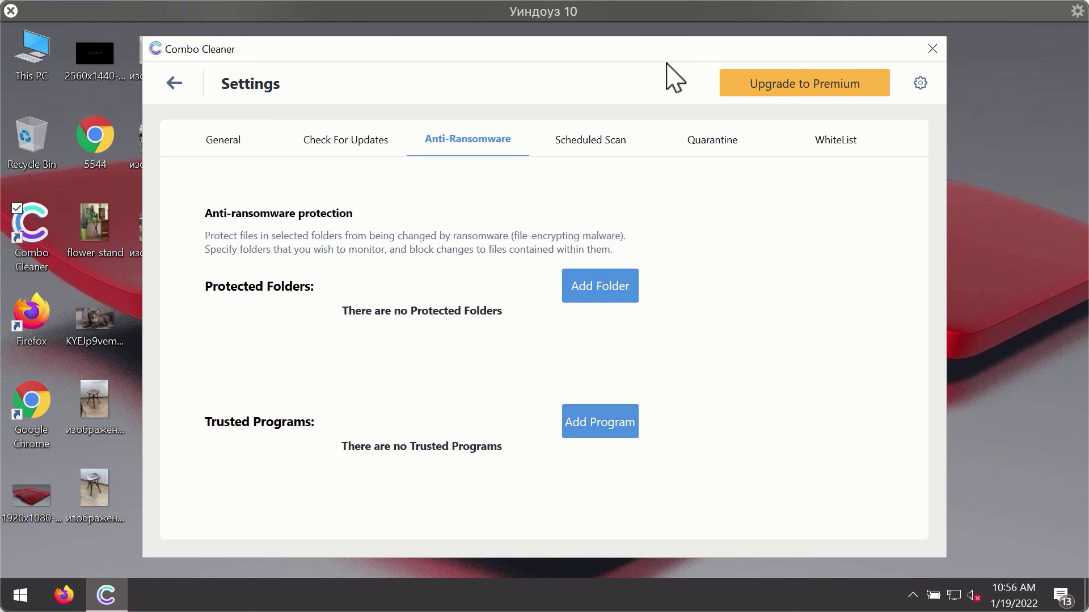
click(173, 85)
- Go back to the running Quick Scan, cancel it and confirm with Yes
click(399, 401)
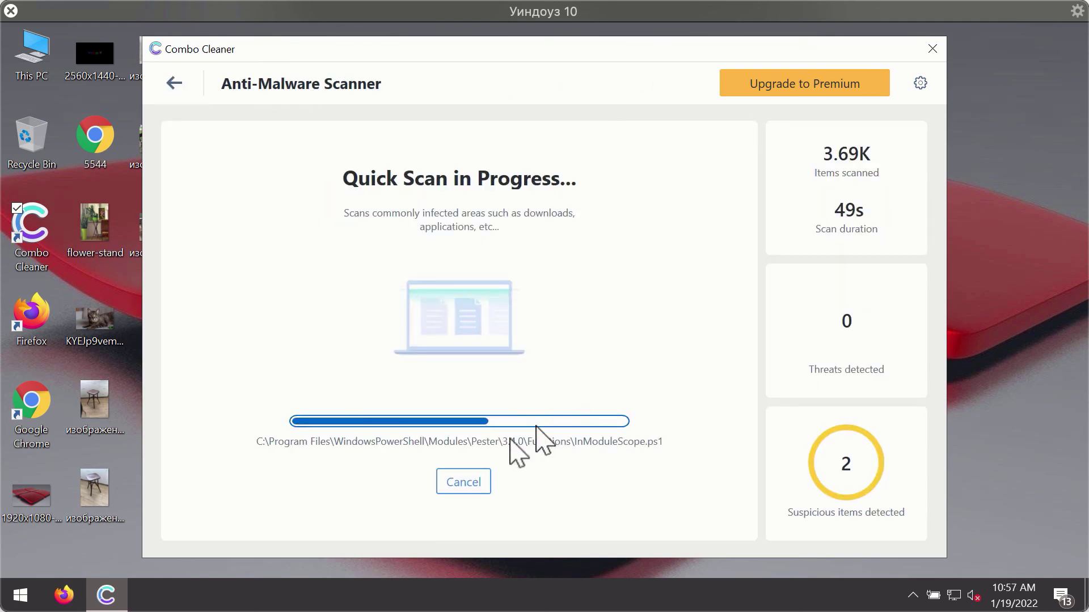
click(477, 483)
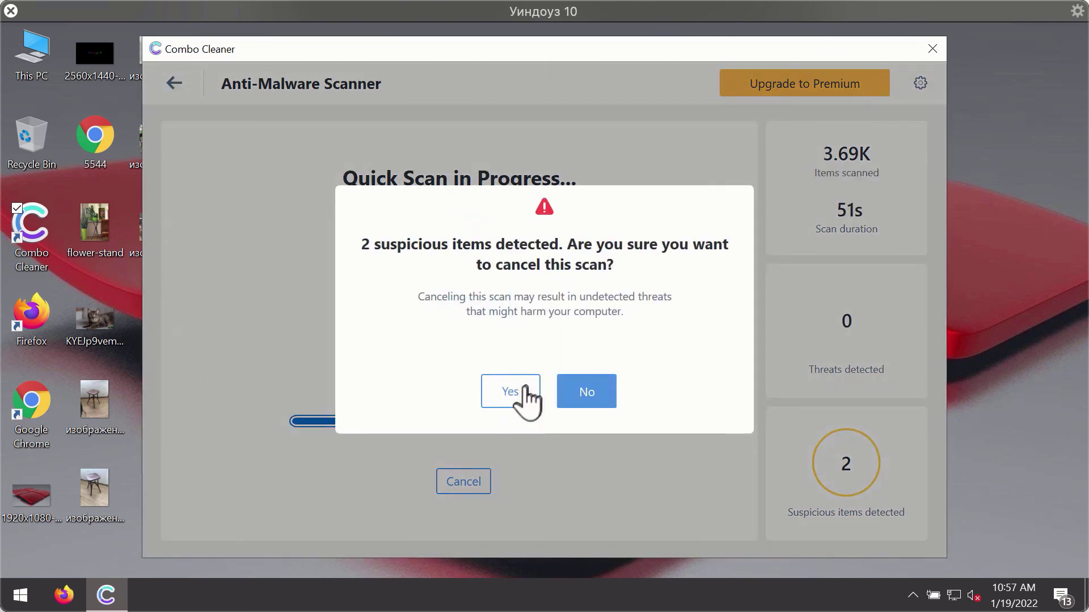
click(521, 388)
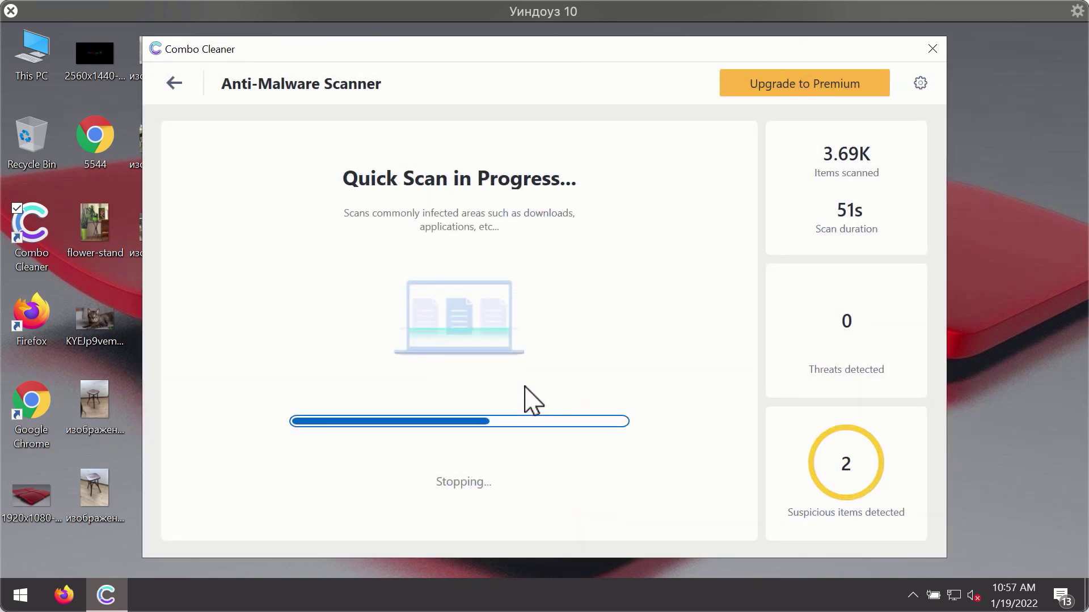